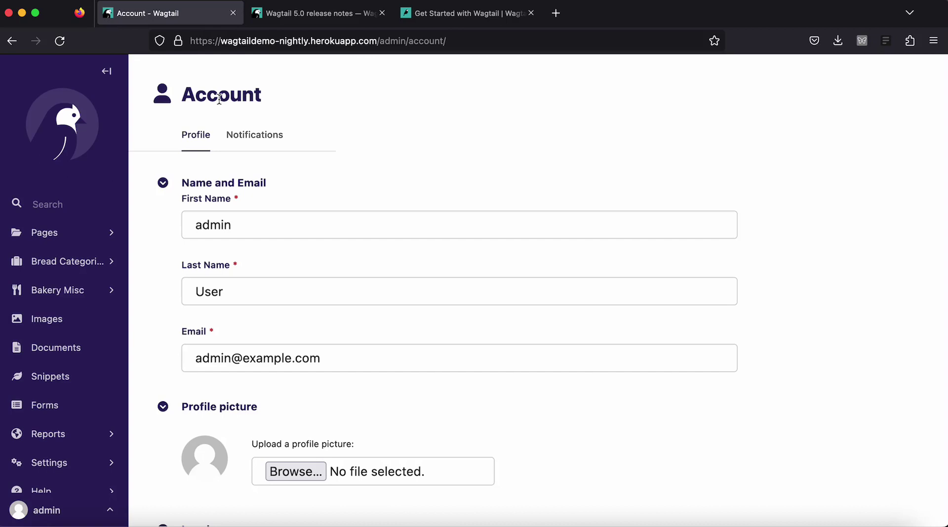
# - Scroll down the account profile settings and set the Admin theme to Dark
pyautogui.scroll(-1, 352, 193)
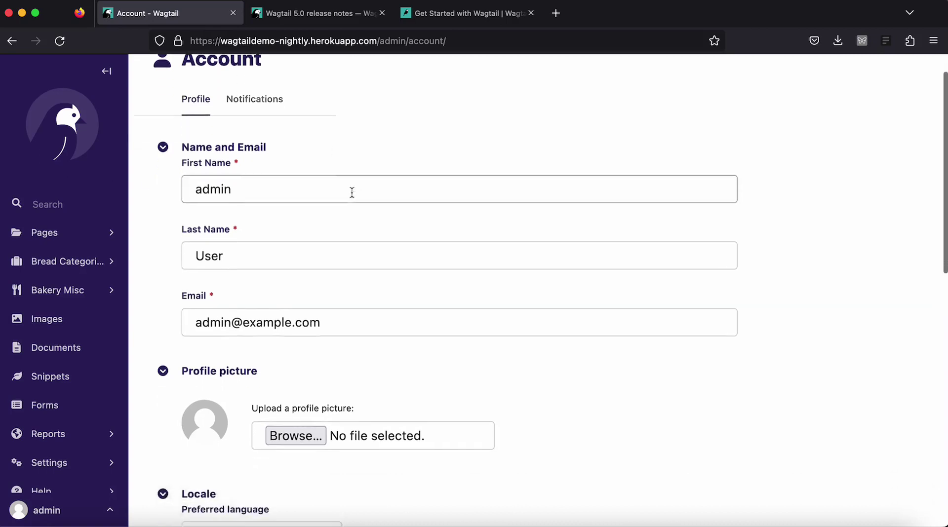
pyautogui.scroll(-3, 351, 192)
pyautogui.scroll(-2, 351, 192)
pyautogui.scroll(-2, 352, 192)
pyautogui.scroll(-2, 351, 193)
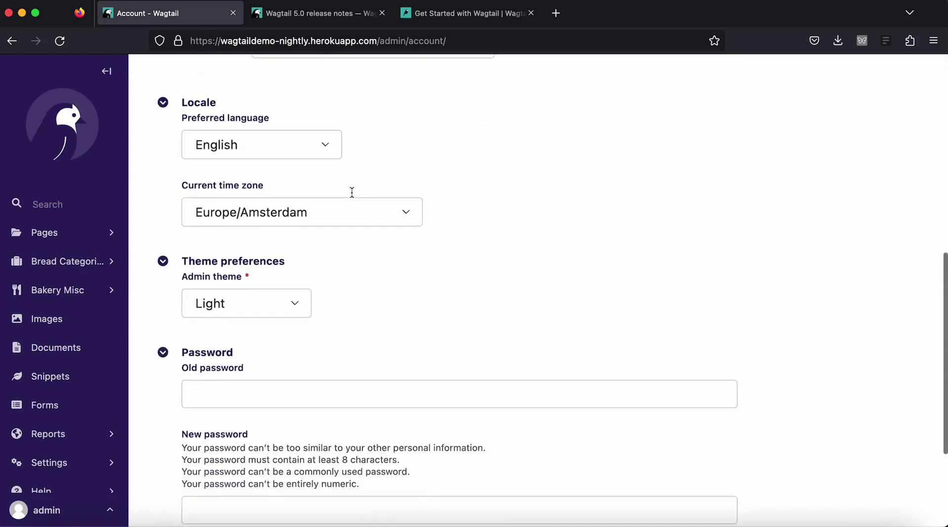
pyautogui.scroll(-2, 351, 192)
pyautogui.click(297, 228)
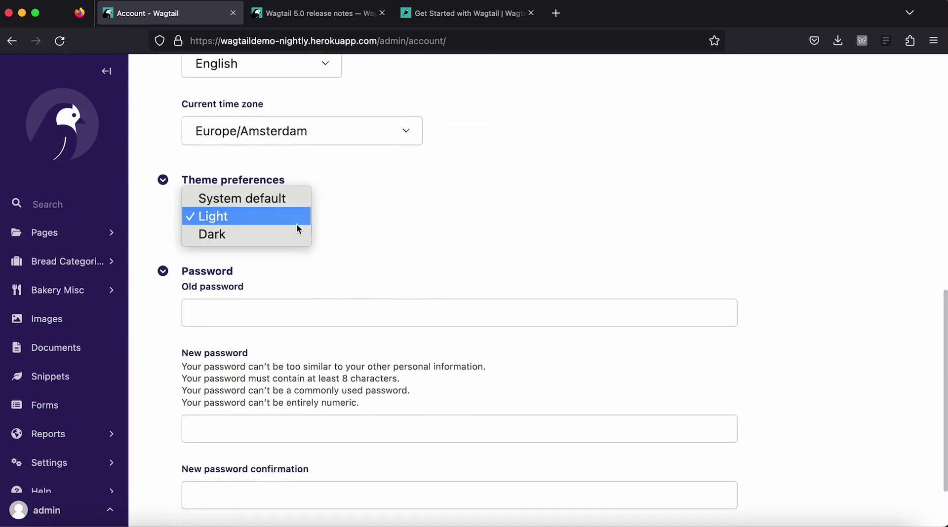
pyautogui.click(296, 234)
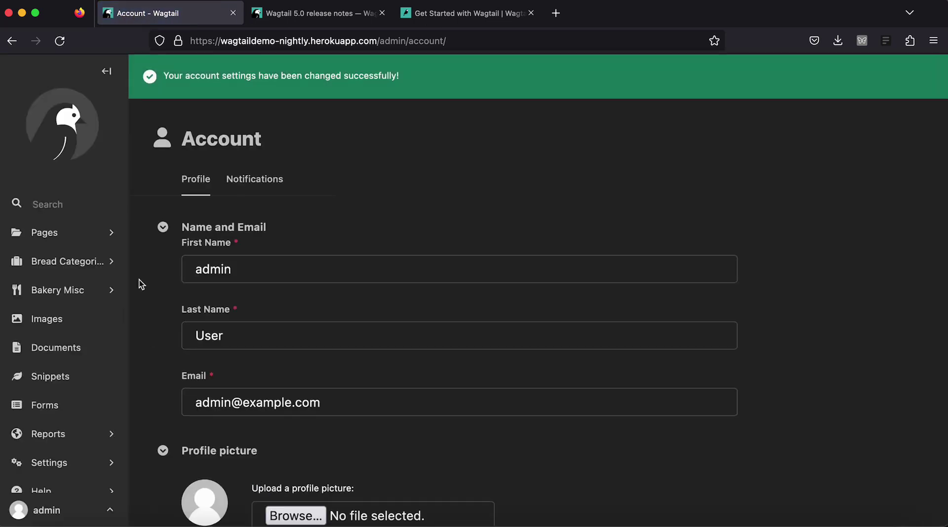
# - Browse the Documents, Snippets and Locked pages report listings, ending in the Images library
pyautogui.click(86, 150)
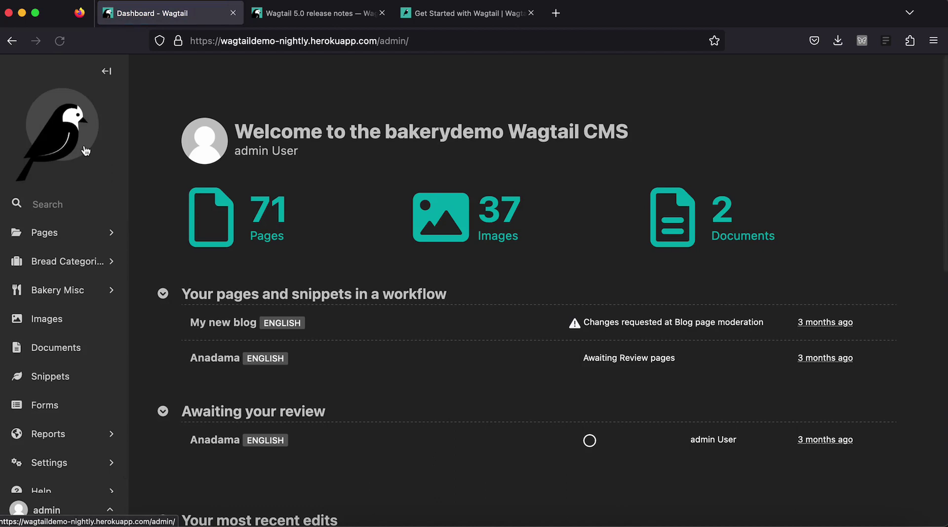
pyautogui.click(64, 348)
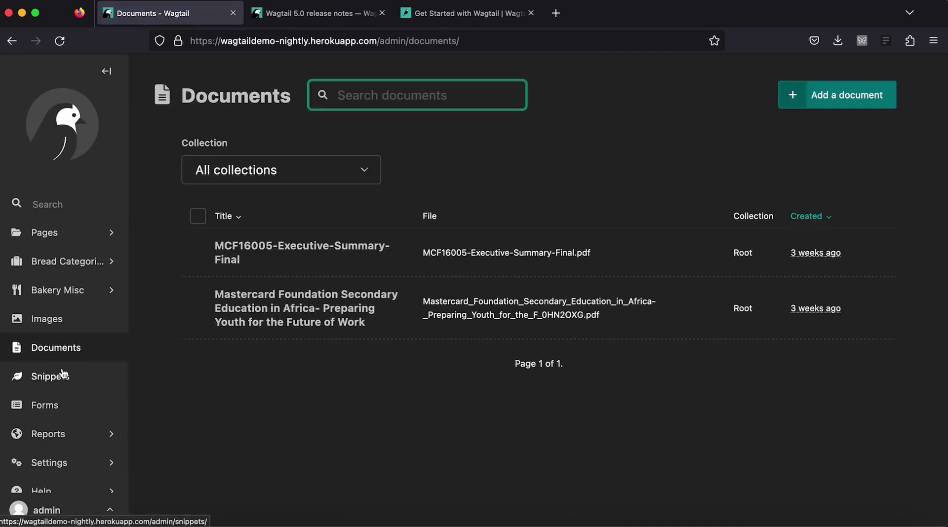
pyautogui.click(62, 378)
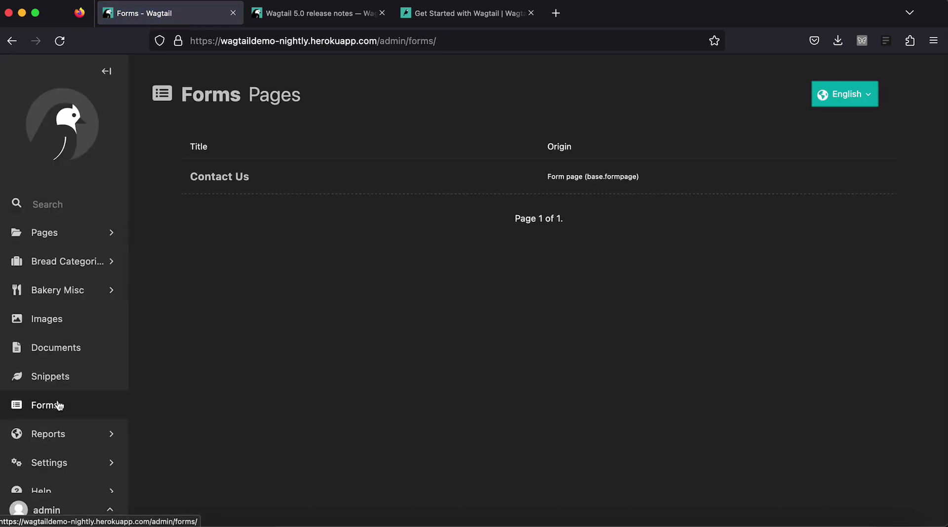
pyautogui.click(60, 433)
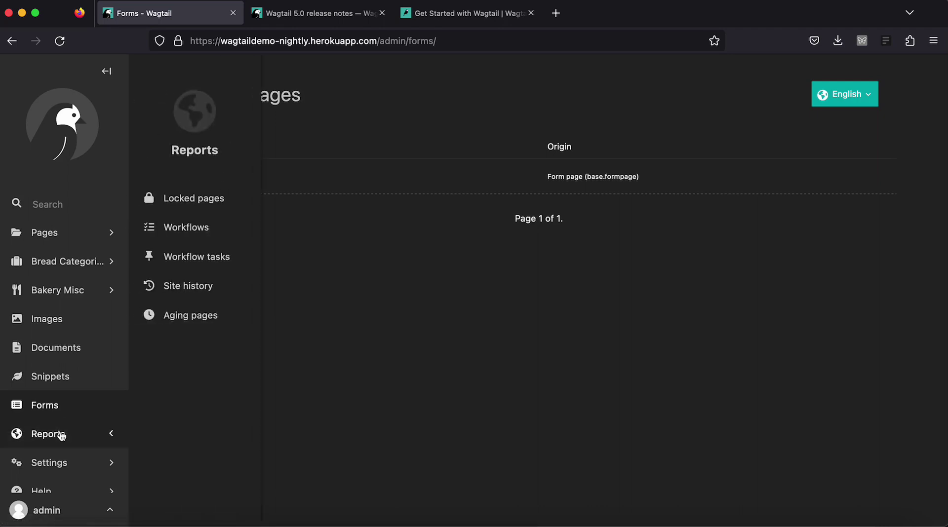
pyautogui.click(195, 200)
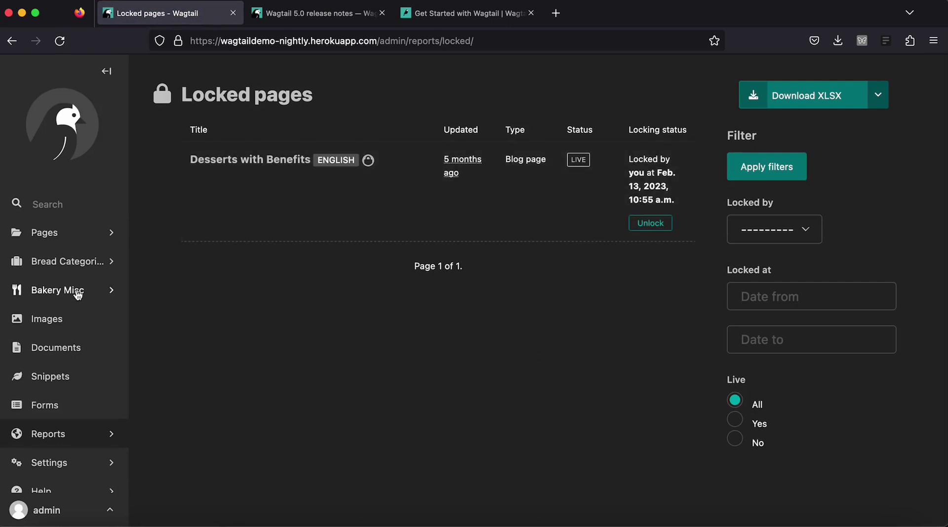
pyautogui.click(57, 319)
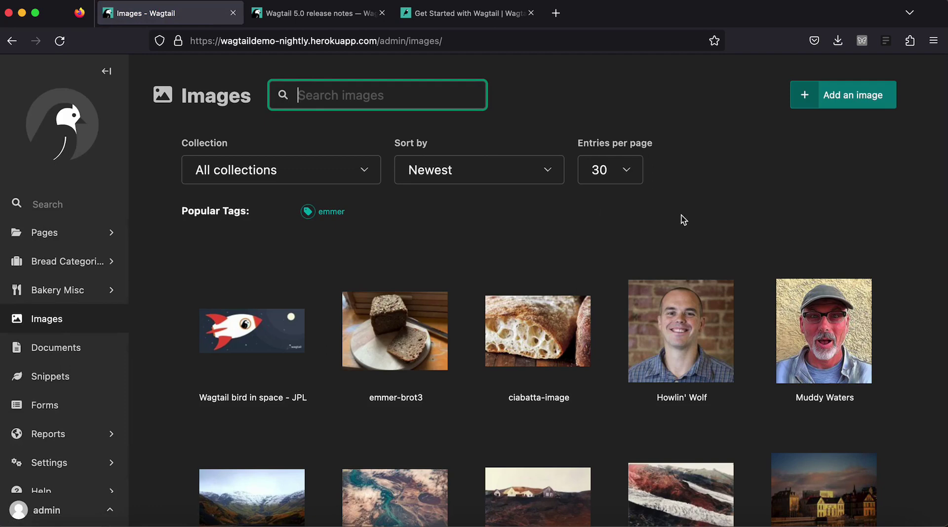
# - Upload wagtail-logo.svg from the computer and save its details in the Root collection
pyautogui.click(803, 101)
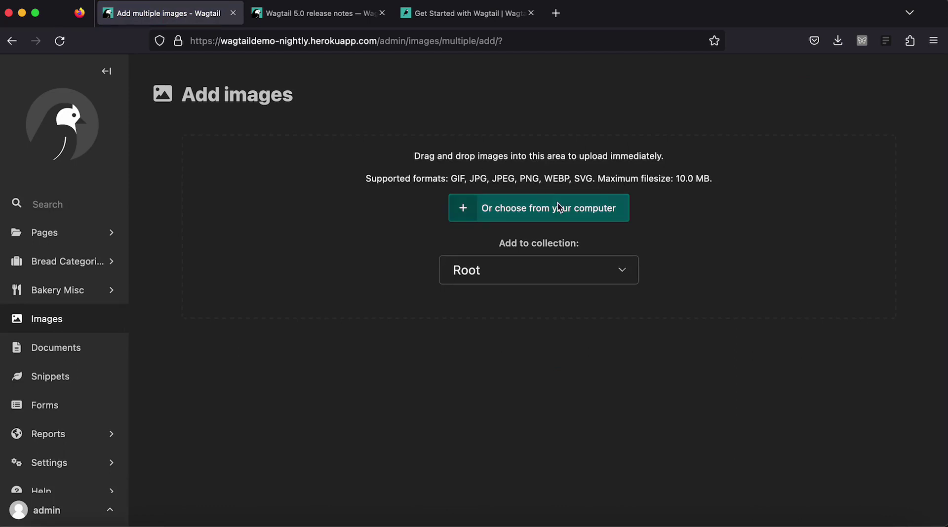
pyautogui.click(464, 215)
pyautogui.click(380, 130)
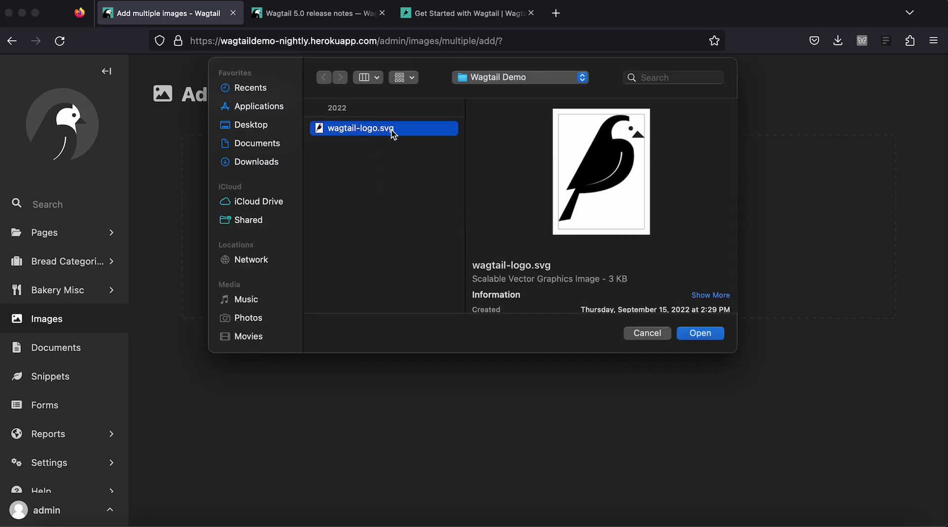
pyautogui.click(700, 333)
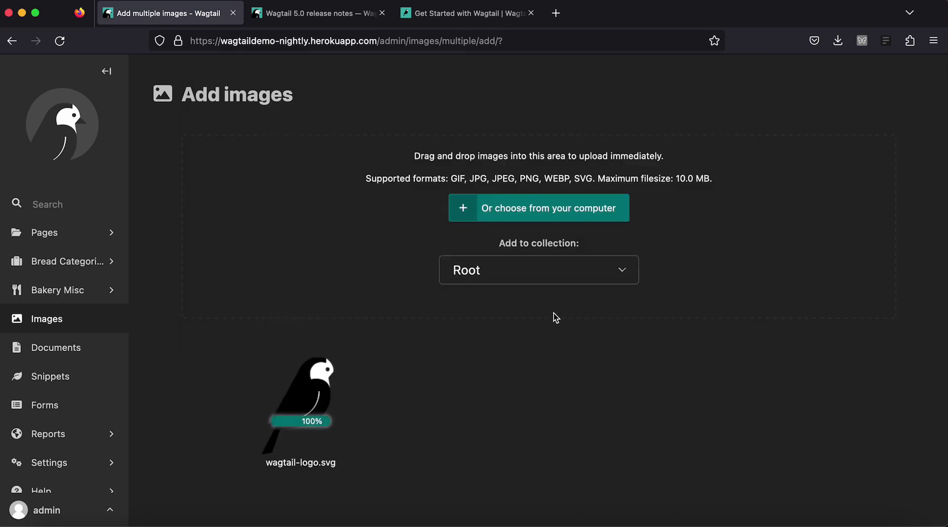
pyautogui.scroll(-1, 552, 316)
pyautogui.scroll(-3, 553, 313)
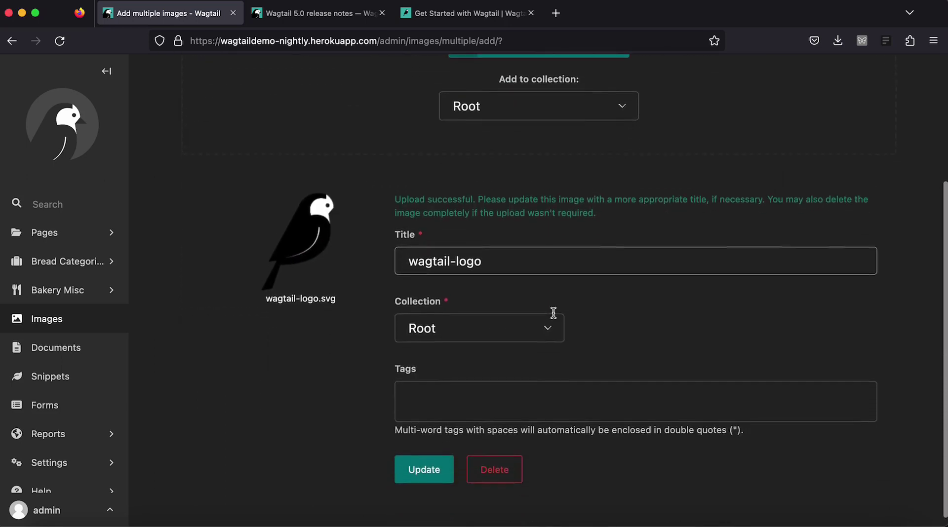
pyautogui.click(428, 459)
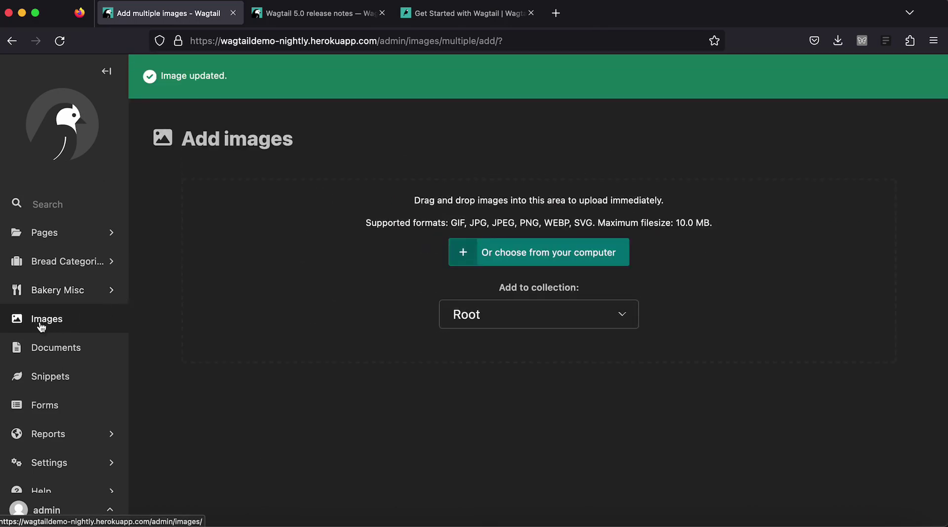
# - Open ciabatta-image from the Images library and start deleting it
pyautogui.click(52, 320)
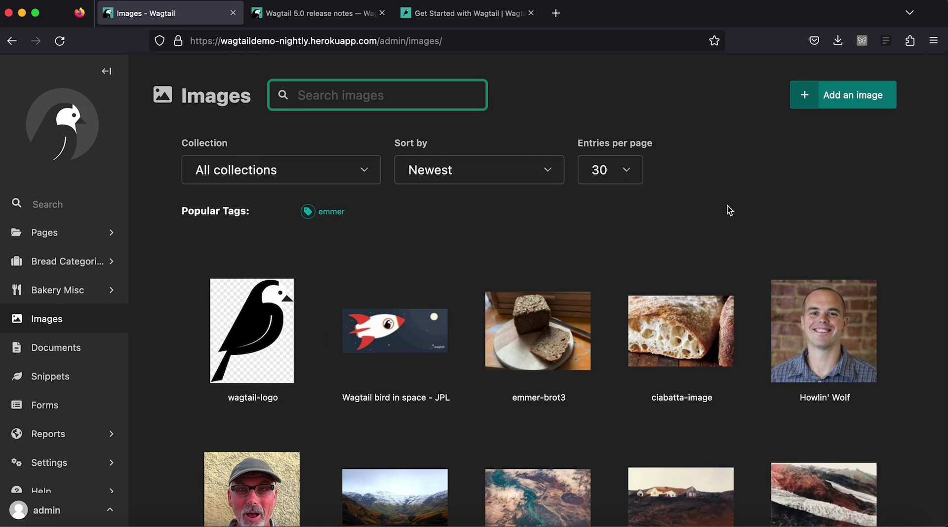
pyautogui.moveTo(680, 330)
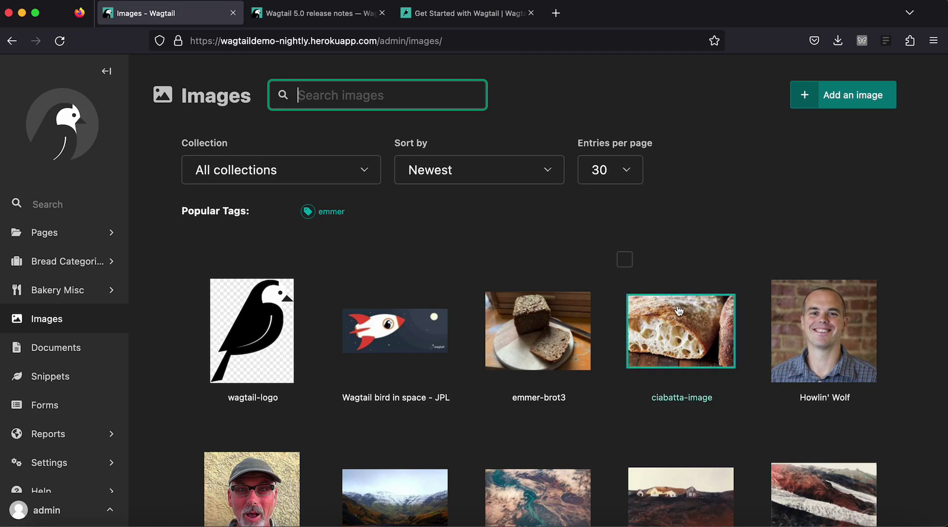
pyautogui.click(673, 325)
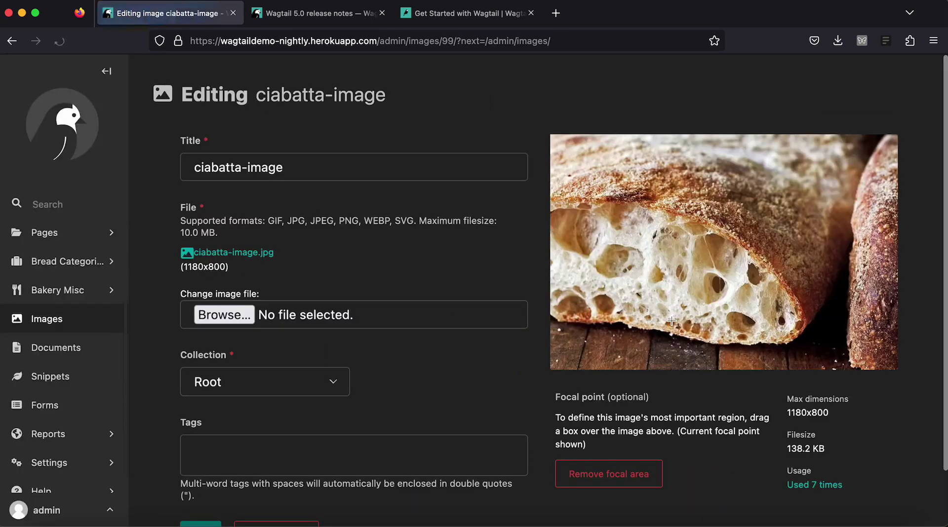
pyautogui.scroll(-2, 478, 339)
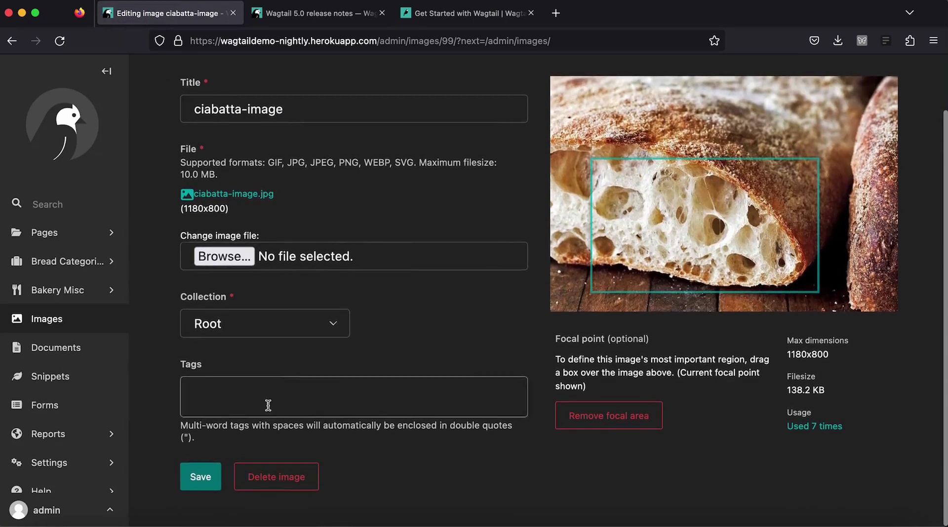
pyautogui.click(271, 477)
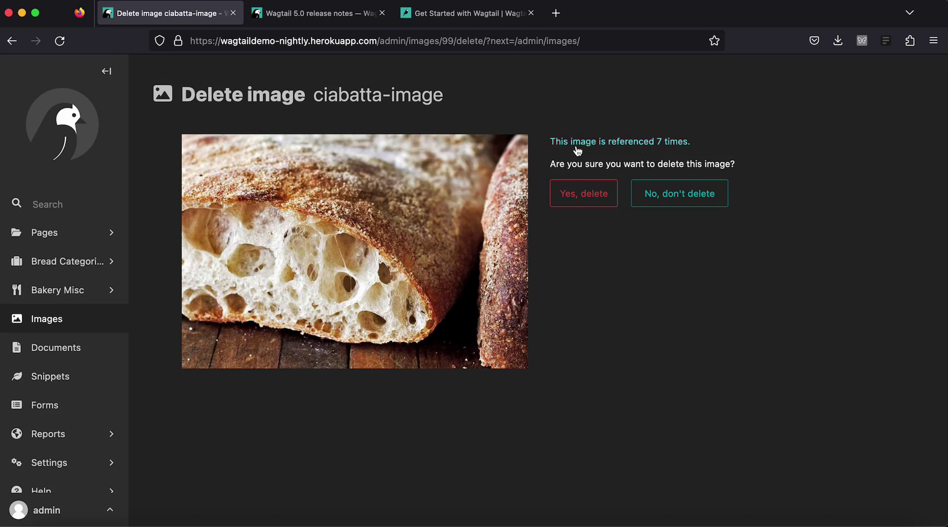
# - Open the 'referenced 7 times' link and scroll through the ciabatta-image usage table
pyautogui.click(572, 143)
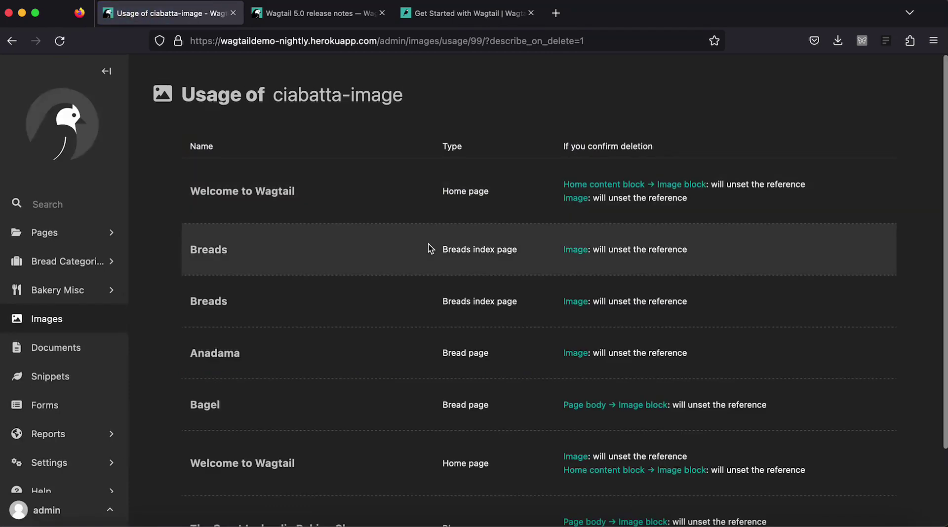
pyautogui.scroll(-3, 430, 248)
pyautogui.scroll(3, 430, 248)
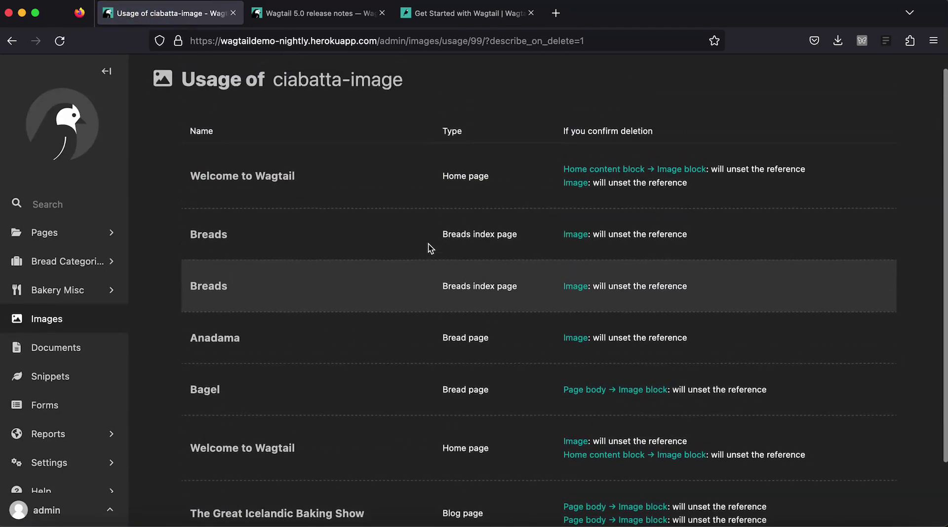
pyautogui.scroll(-3, 442, 124)
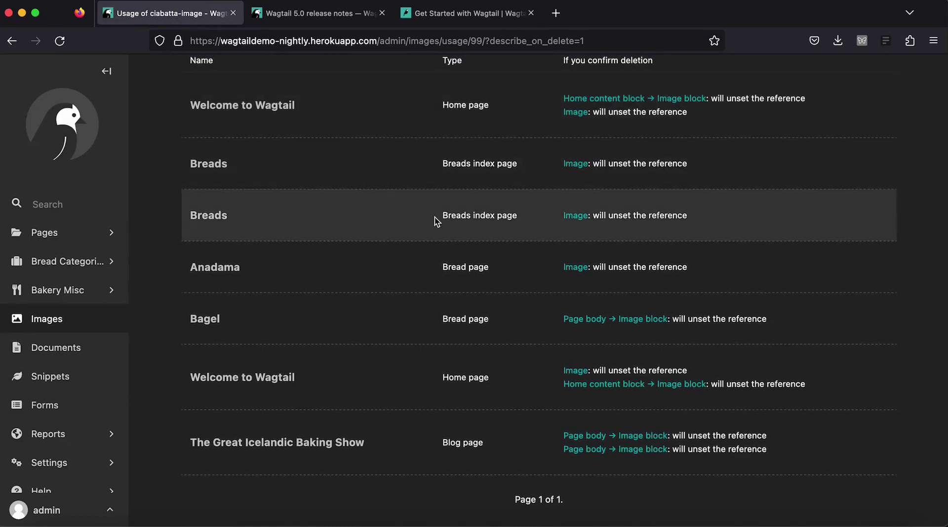
pyautogui.scroll(3, 434, 221)
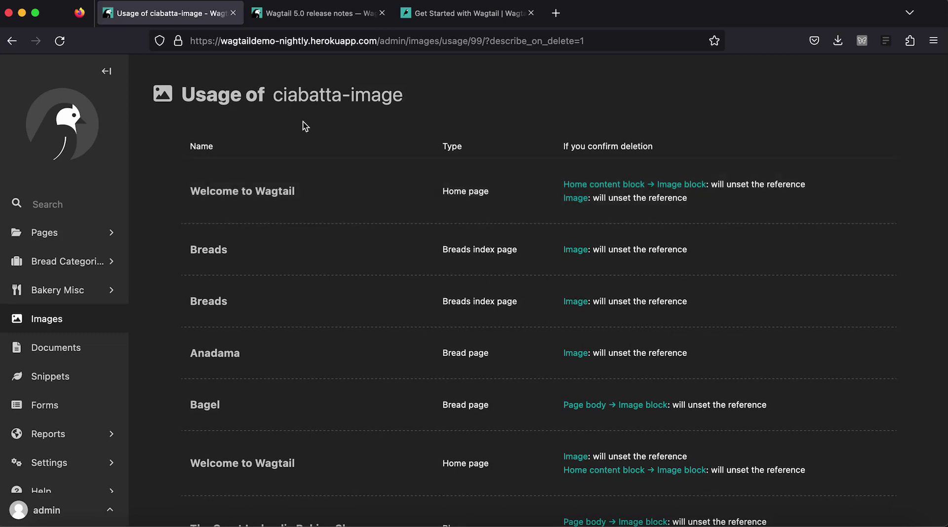
# - Open the Bread and Circuses blog post from the dashboard and view it live
pyautogui.click(79, 124)
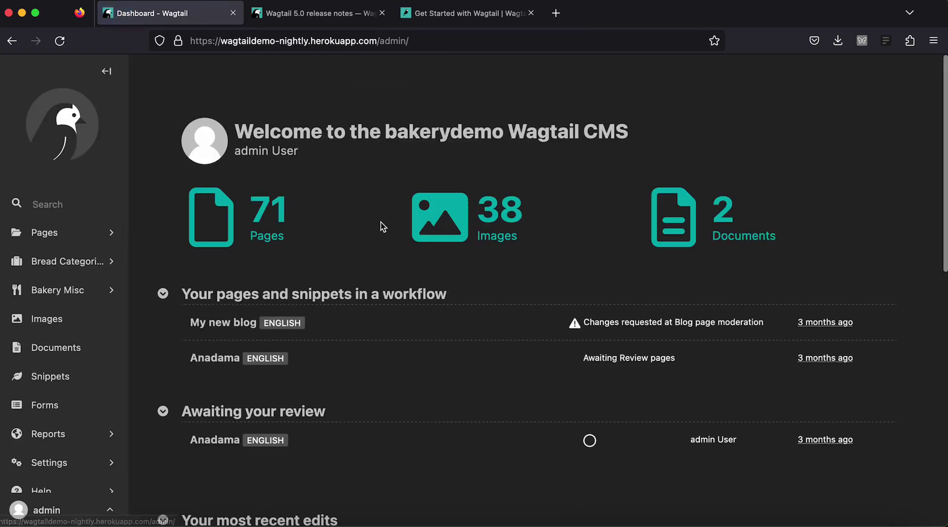
pyautogui.scroll(-5, 381, 222)
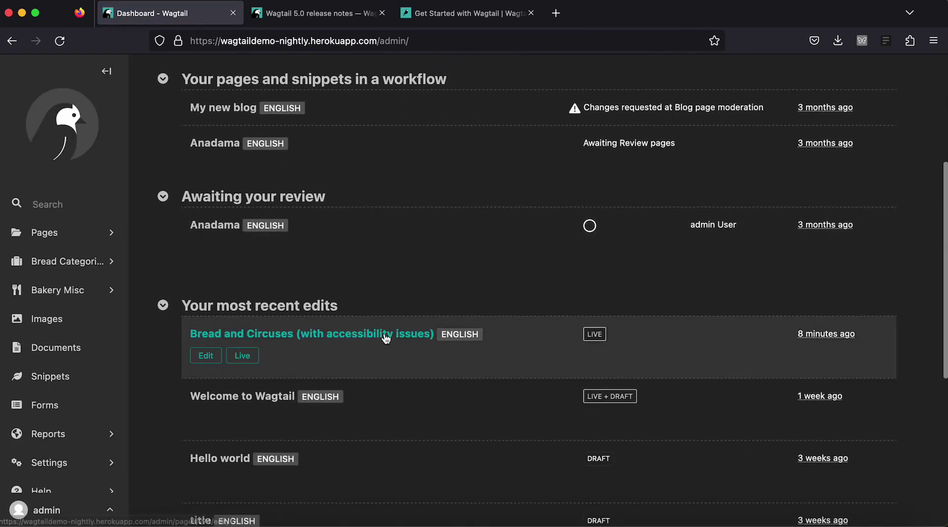
pyautogui.click(387, 335)
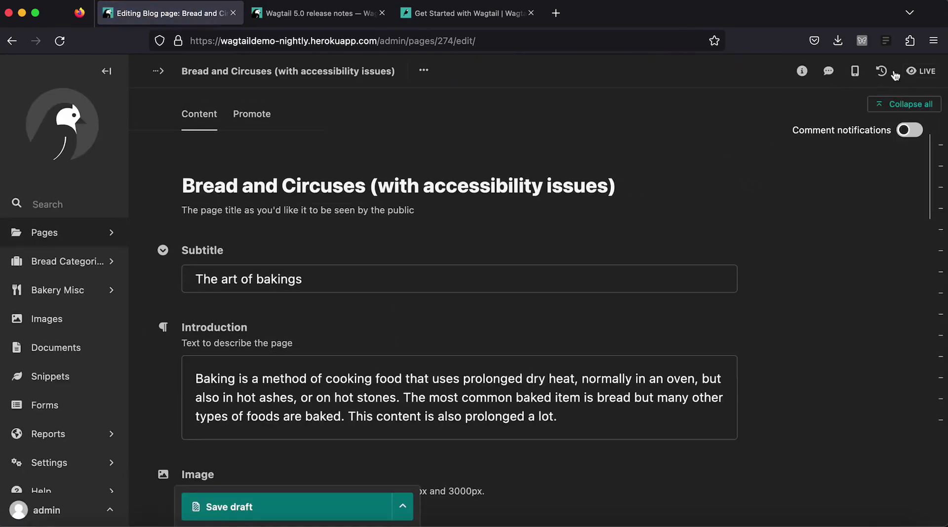
pyautogui.click(928, 72)
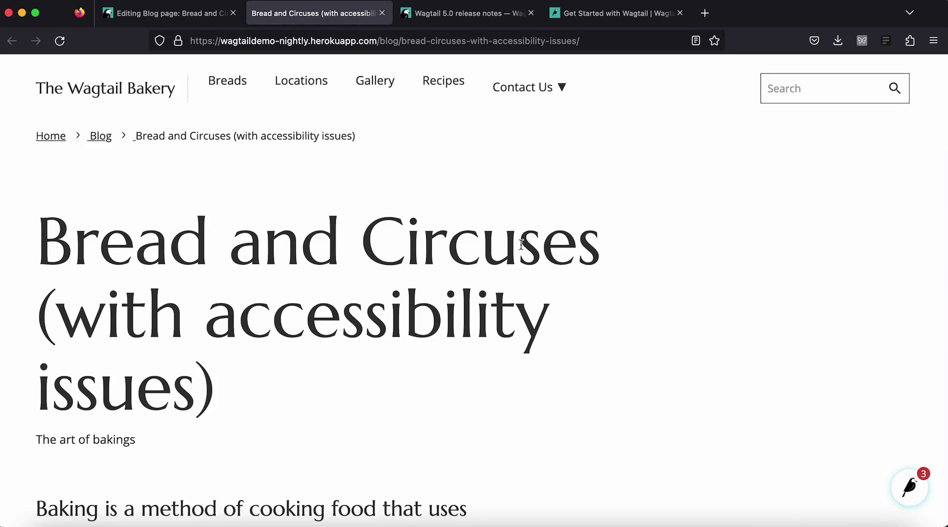
# - Scroll through the live Bread and Circuses article and back toward the top
pyautogui.scroll(-2, 520, 245)
pyautogui.scroll(-3, 521, 244)
pyautogui.scroll(-3, 521, 245)
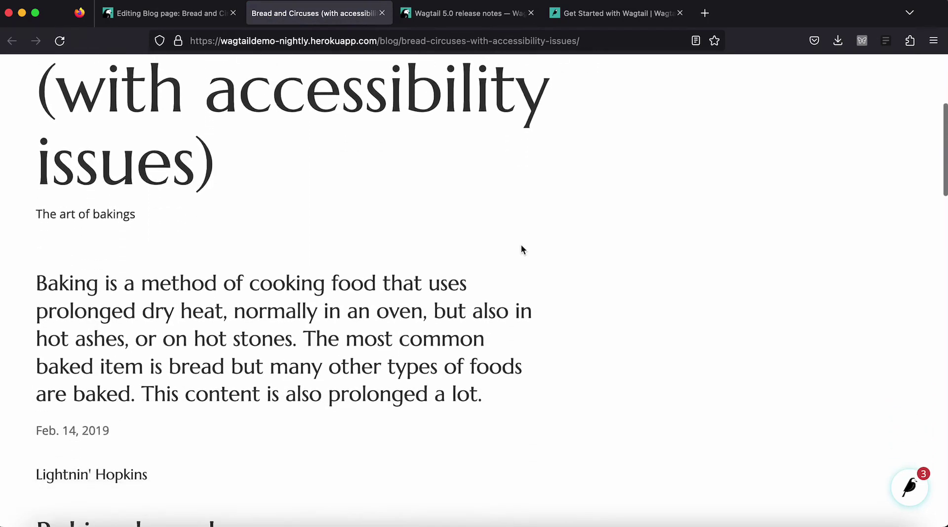
pyautogui.scroll(-3, 521, 246)
pyautogui.scroll(-5, 522, 247)
pyautogui.scroll(-4, 521, 247)
pyautogui.scroll(-5, 521, 246)
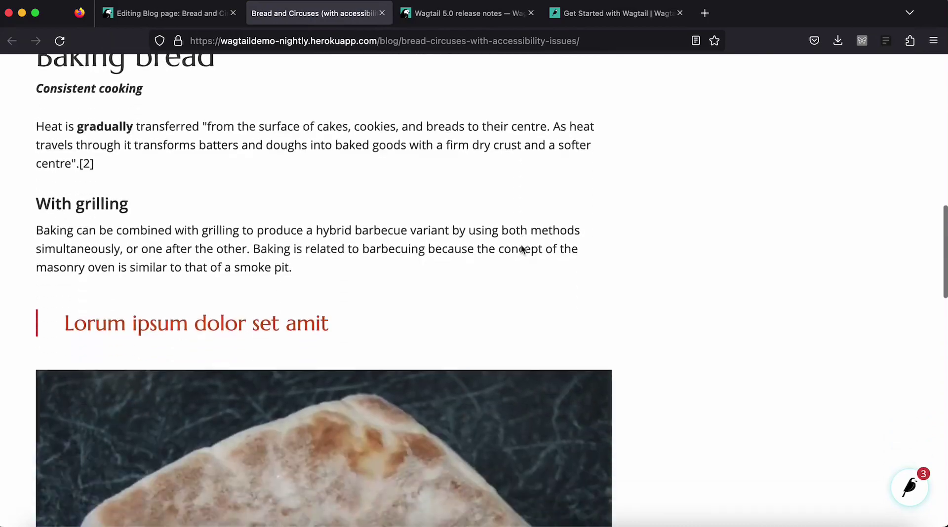
pyautogui.scroll(-5, 522, 248)
pyautogui.scroll(-4, 523, 248)
pyautogui.scroll(-4, 522, 249)
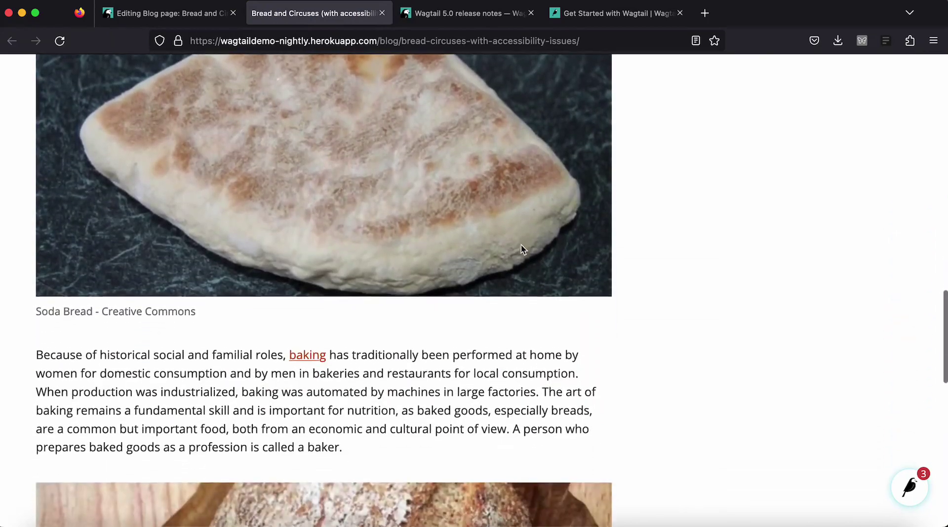
pyautogui.scroll(-1, 523, 249)
pyautogui.scroll(-3, 522, 250)
pyautogui.scroll(10, 522, 249)
pyautogui.scroll(15, 522, 250)
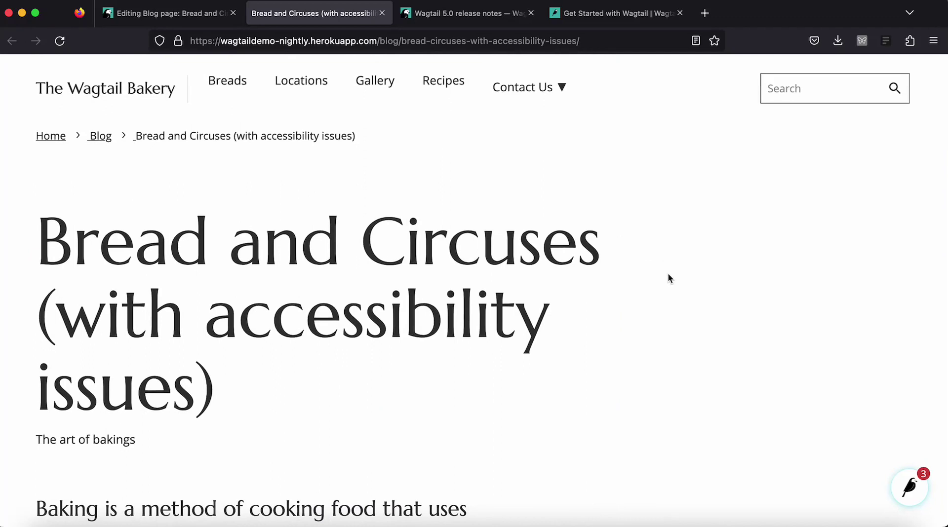
# - Run the userbar Accessibility check, review its three heading warnings, then return to the post editor
pyautogui.click(917, 498)
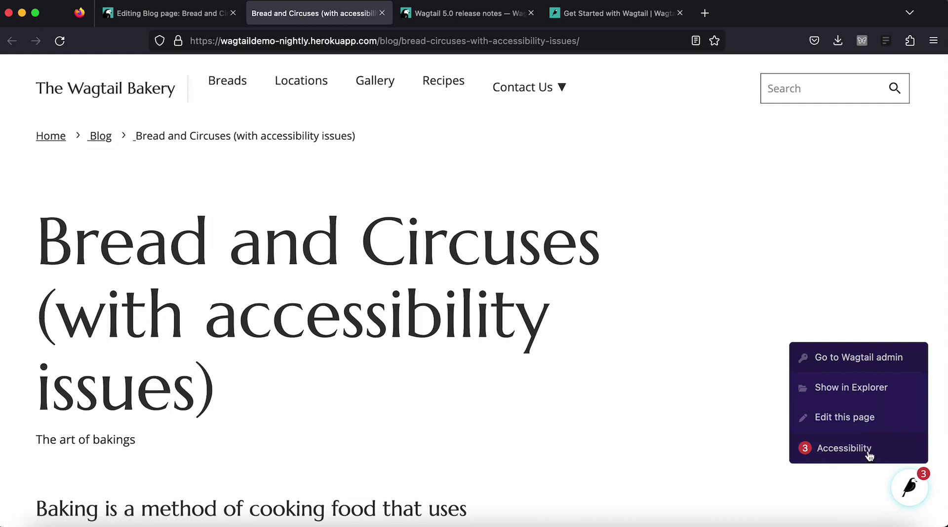
pyautogui.click(834, 457)
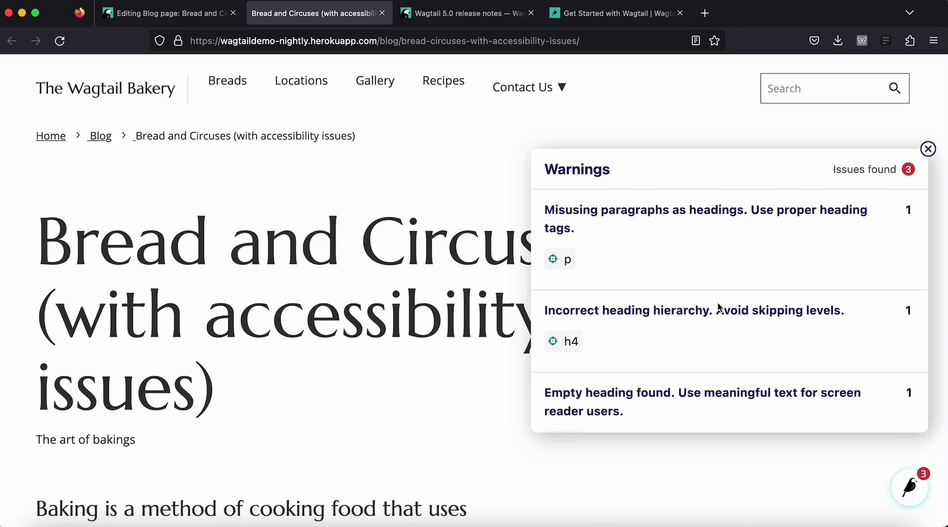
pyautogui.scroll(-2, 718, 306)
pyautogui.scroll(2, 718, 307)
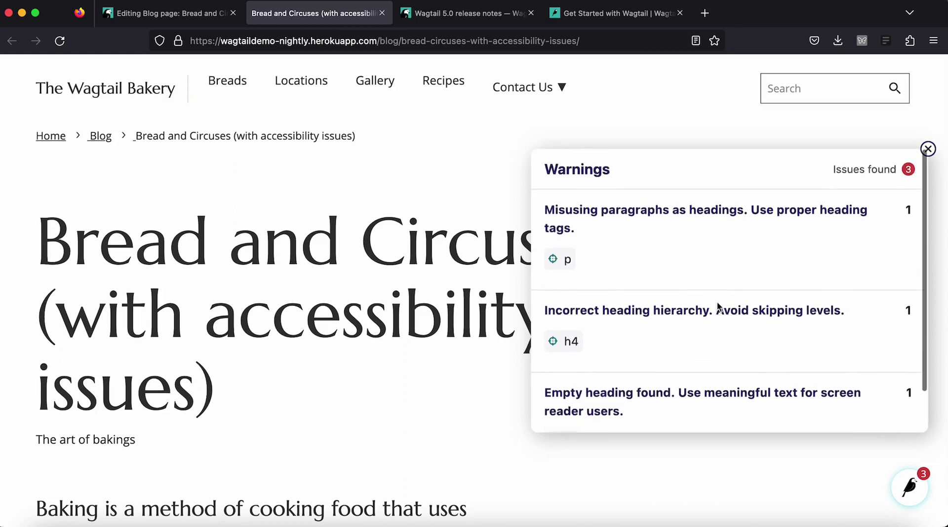
pyautogui.scroll(-2, 718, 305)
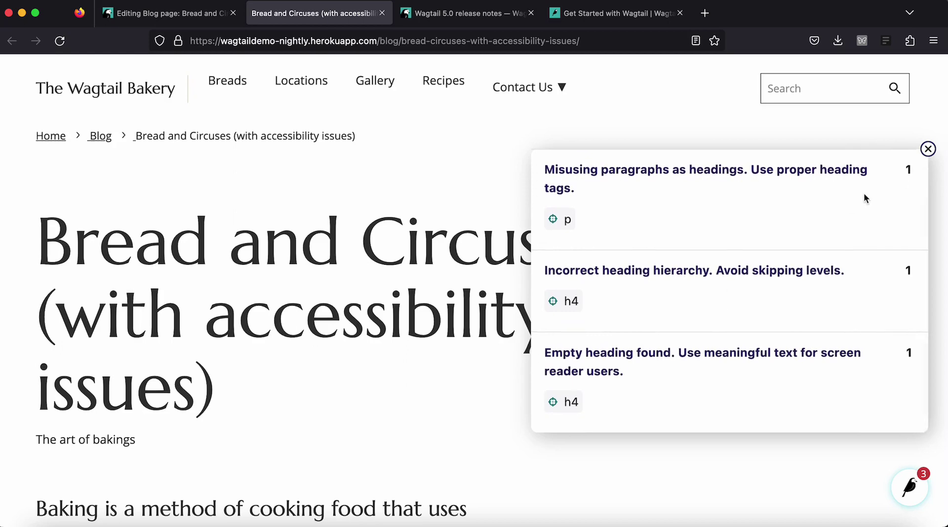
pyautogui.click(928, 149)
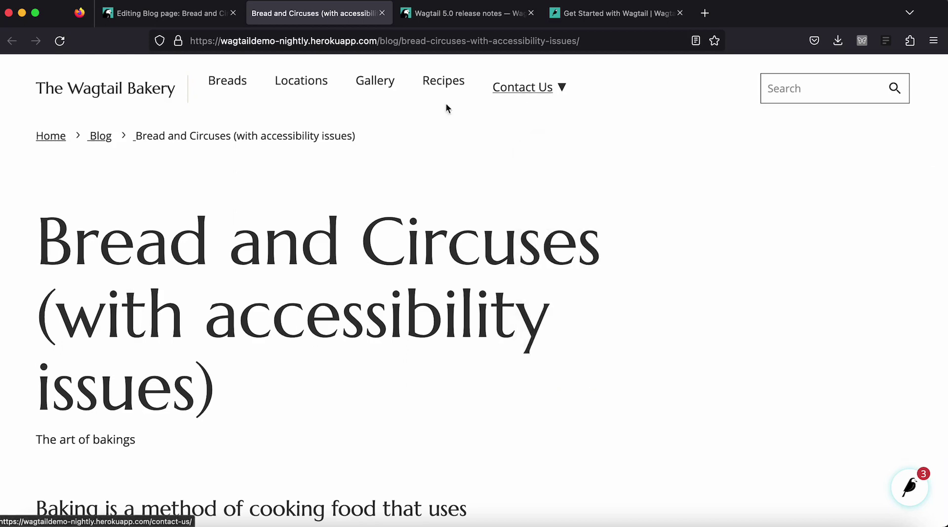
pyautogui.click(187, 18)
# - Make 'Consistent cooking' a level-3 (H3) heading in the post body
pyautogui.scroll(-2, 375, 386)
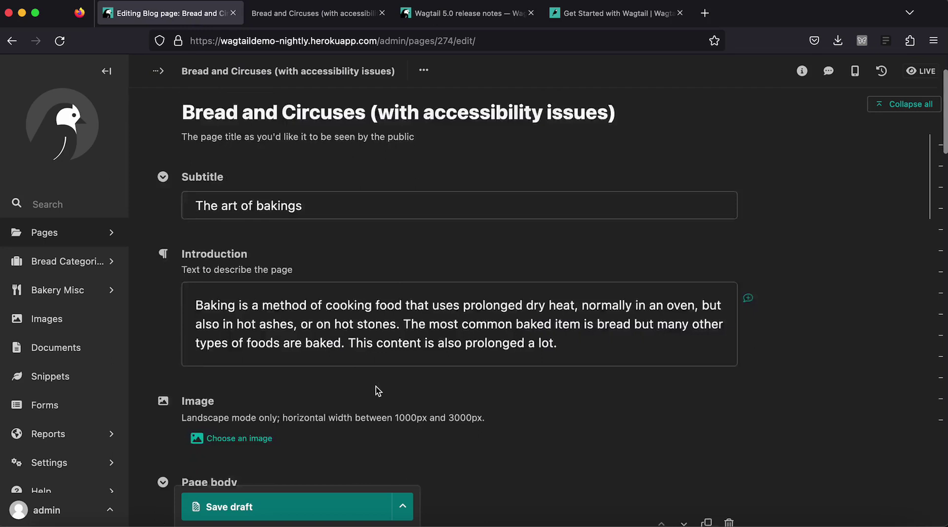
pyautogui.scroll(-3, 375, 387)
pyautogui.scroll(-2, 375, 387)
pyautogui.scroll(-1, 375, 390)
pyautogui.click(298, 288)
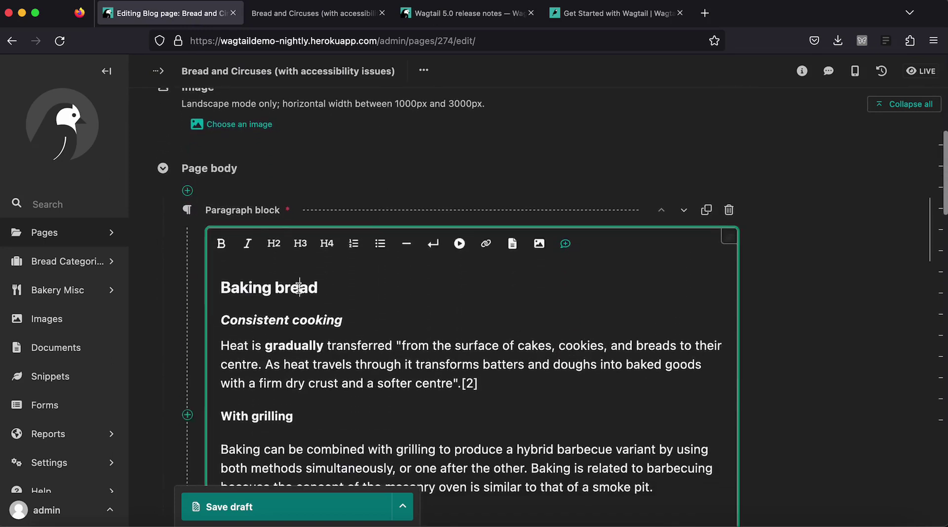
pyautogui.scroll(-1, 299, 288)
pyautogui.click(298, 289)
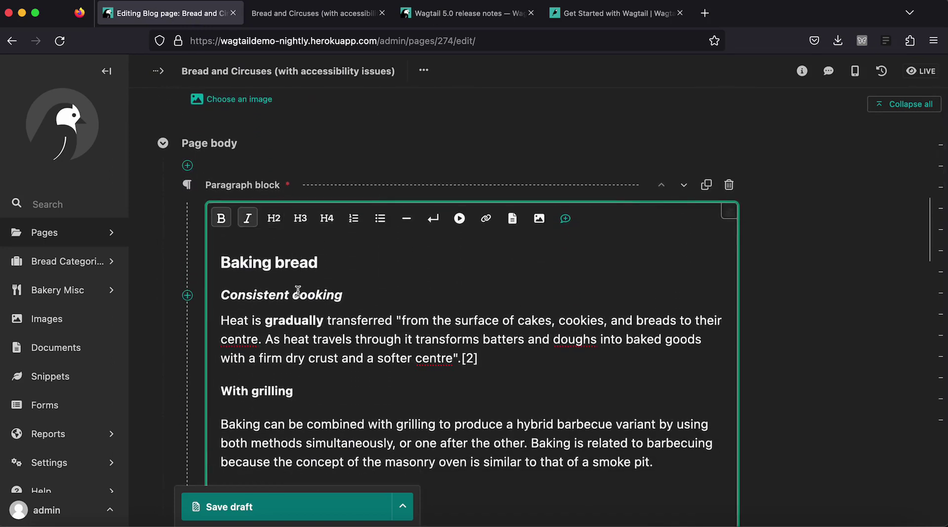
pyautogui.tripleClick(326, 295)
pyautogui.click(218, 294)
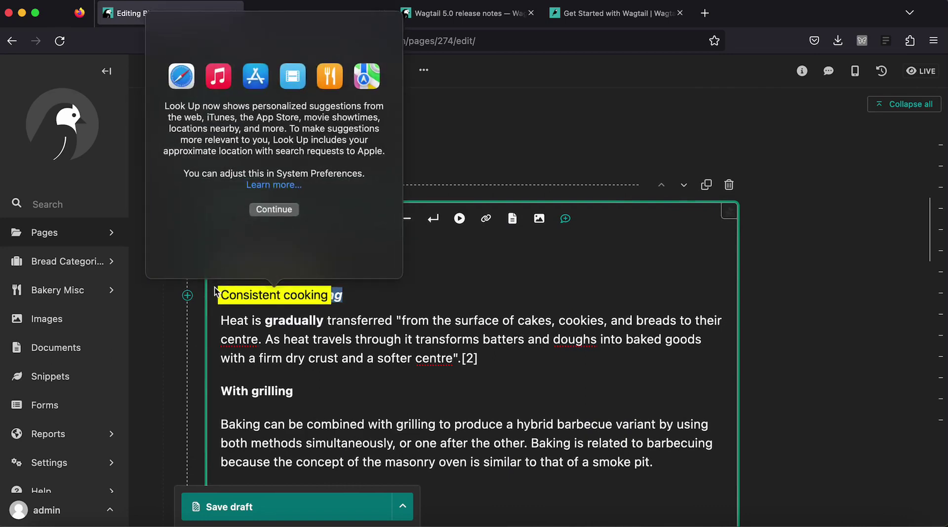
pyautogui.moveTo(216, 295); pyautogui.dragTo(345, 298)
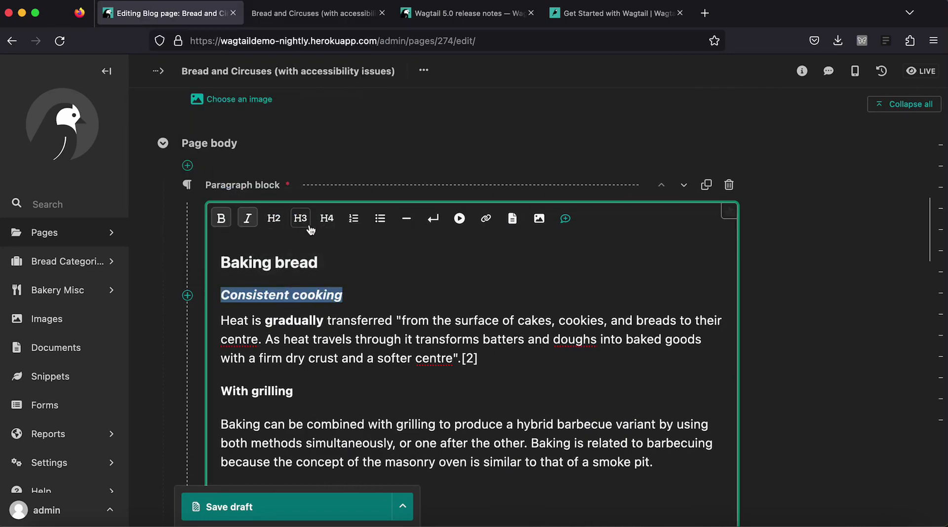
pyautogui.click(300, 219)
# - Delete the empty Heading 4 at the body's end and publish the post
pyautogui.scroll(-1, 323, 342)
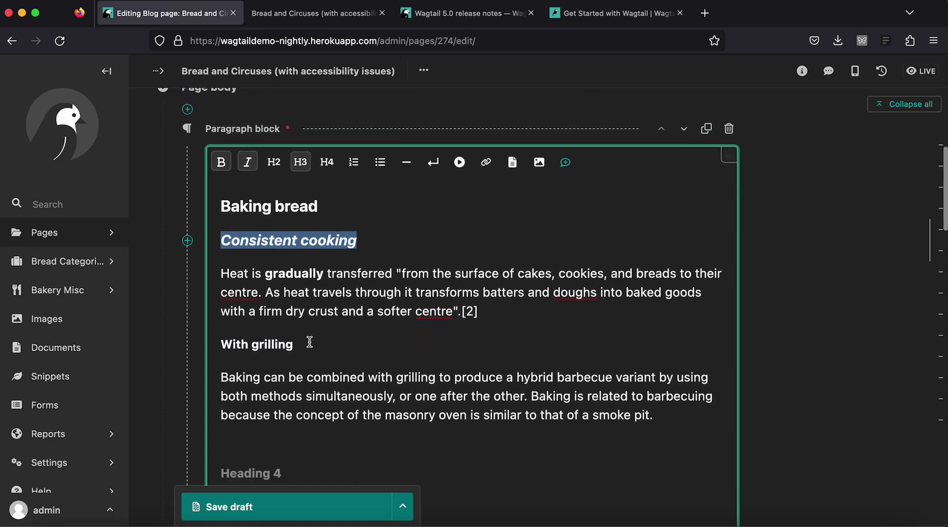
pyautogui.click(301, 344)
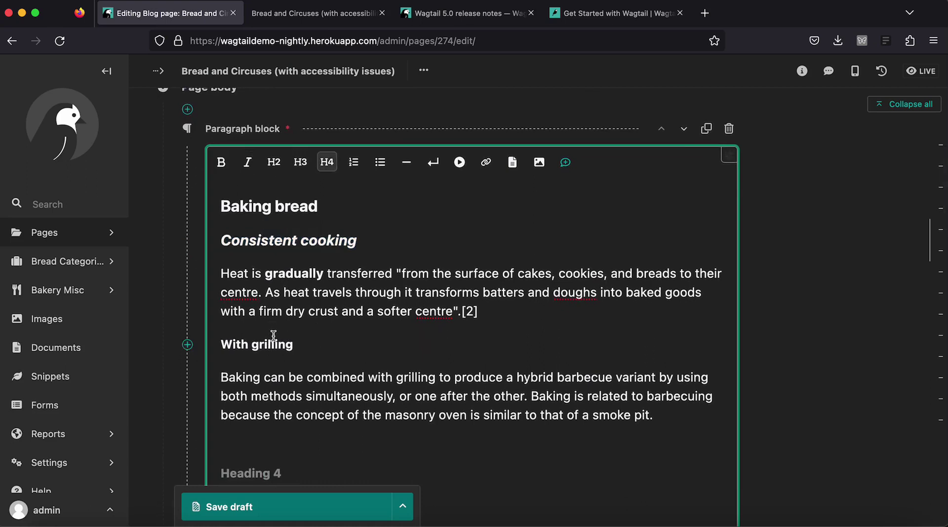
pyautogui.scroll(-5, 281, 293)
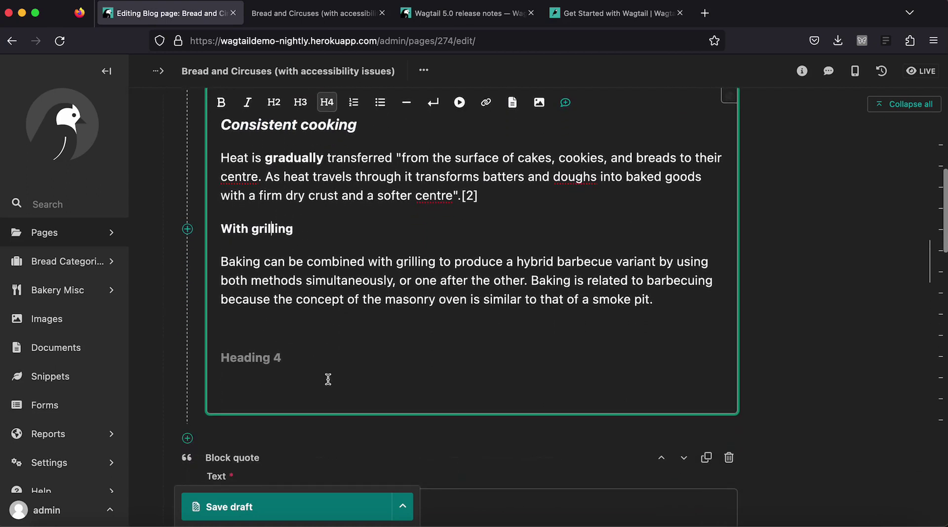
pyautogui.click(254, 389)
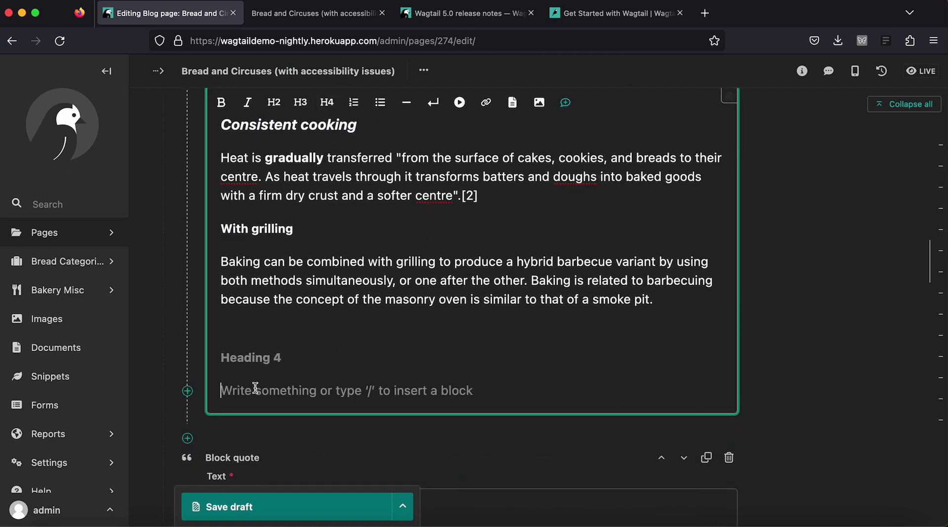
pyautogui.press('BackSpace')
pyautogui.press('BackSpace')
pyautogui.press('BackSpace')
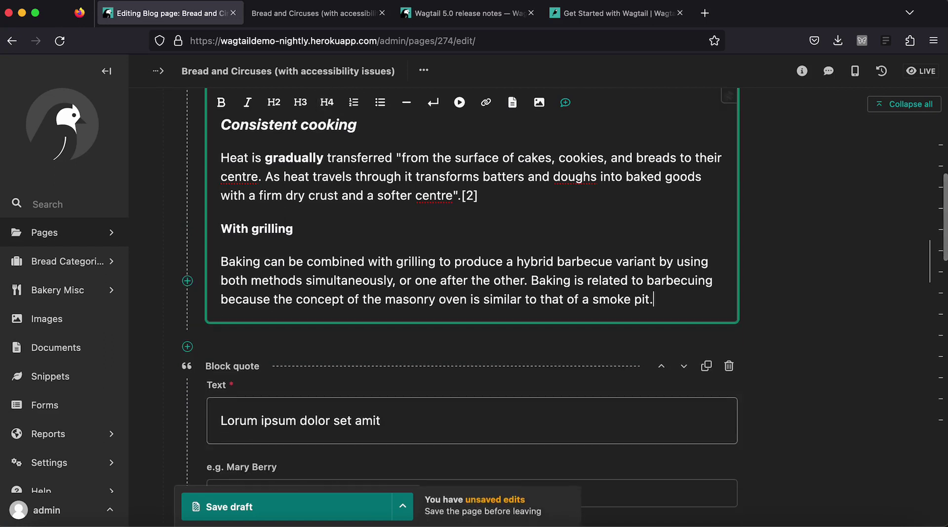
pyautogui.moveTo(472, 490)
pyautogui.click(403, 517)
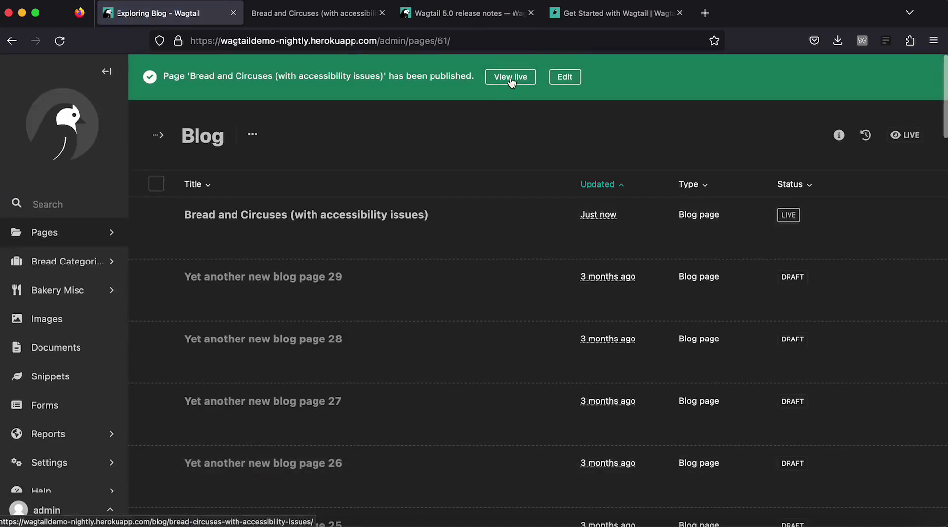
# - Rerun the live post's Accessibility check to confirm 0 issues, then show the Wagtail 5.0 release notes
pyautogui.click(508, 79)
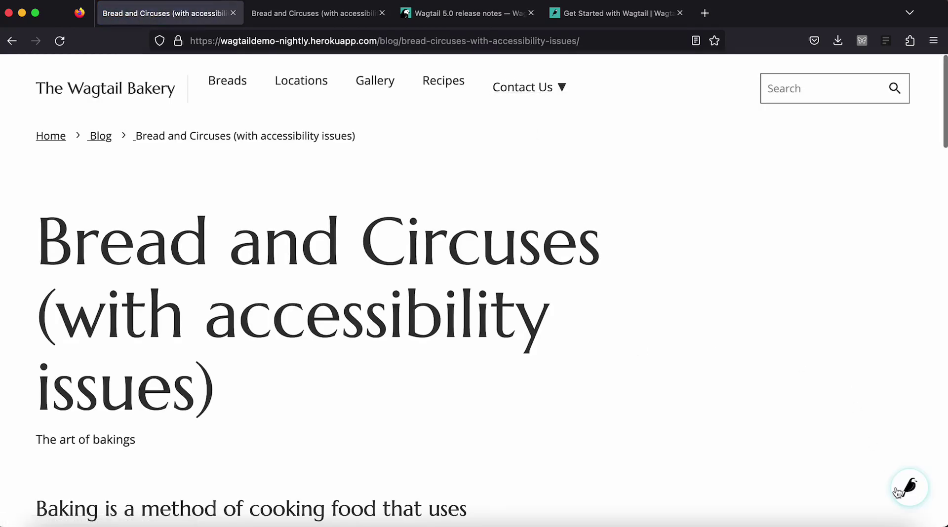
pyautogui.click(909, 488)
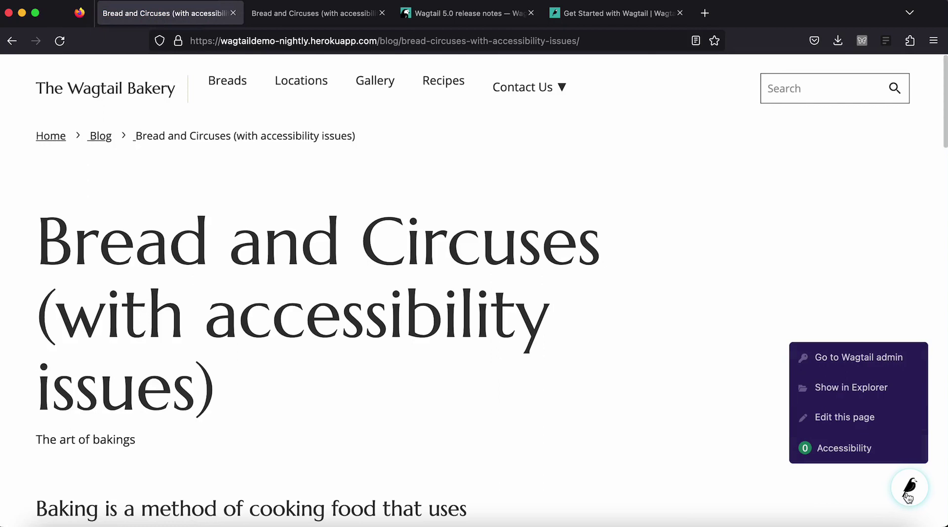
pyautogui.click(853, 456)
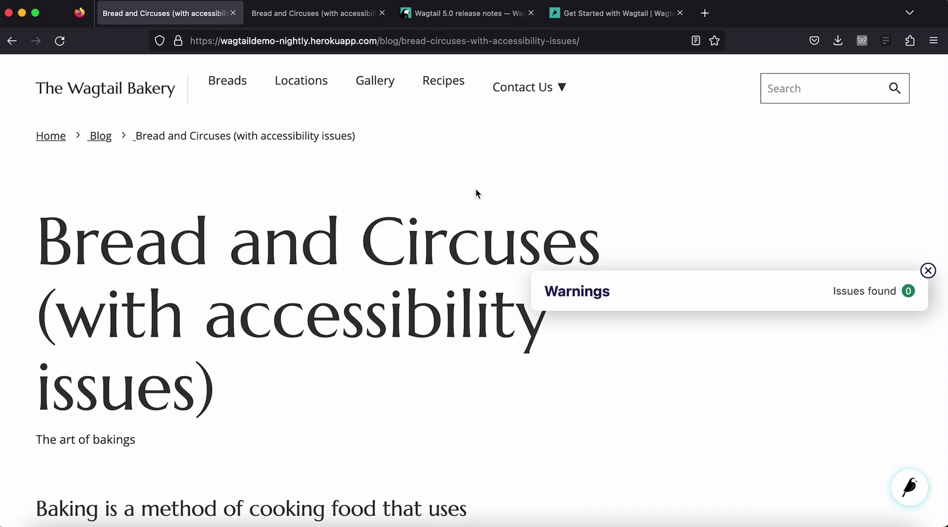
pyautogui.click(442, 16)
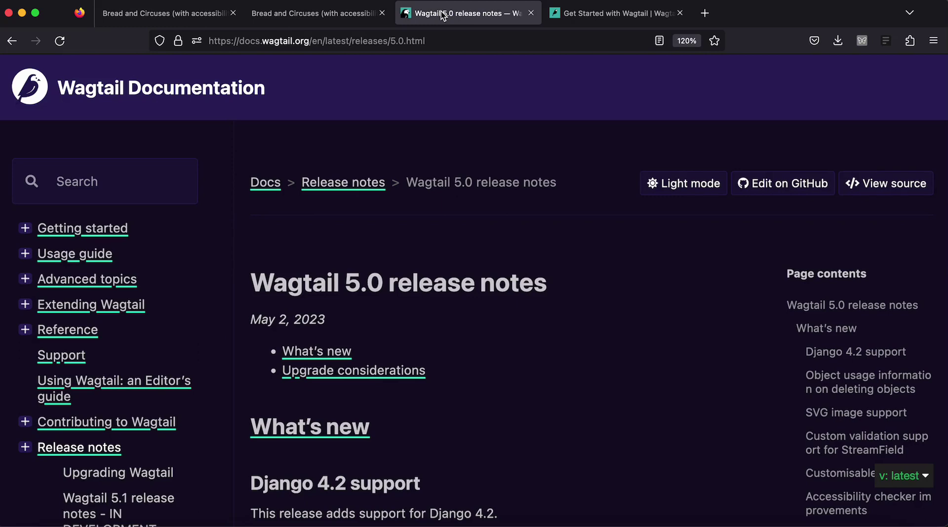
# - Switch to the 'Get Started with Wagtail' tab showing 'Give Wagtail a go'
pyautogui.click(573, 15)
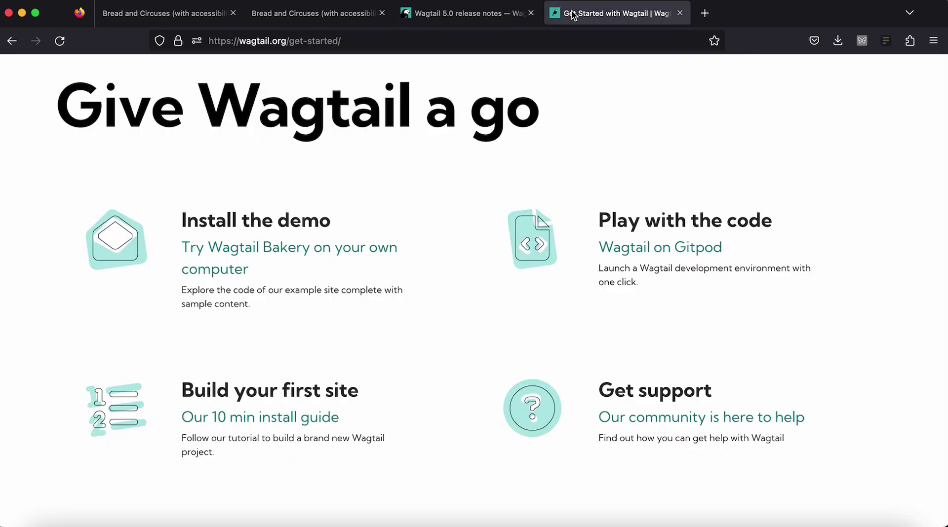